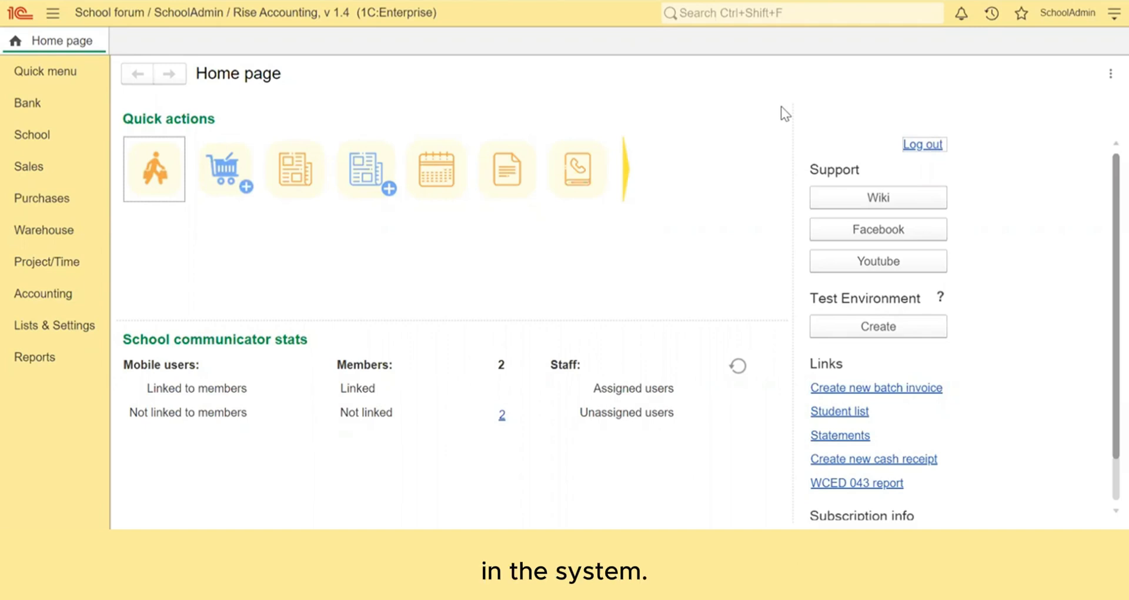
Step: Start a new counterparty from School > Students, tick Student, and expand Additional information
{"action": "left_click", "coordinate": [42, 140]}
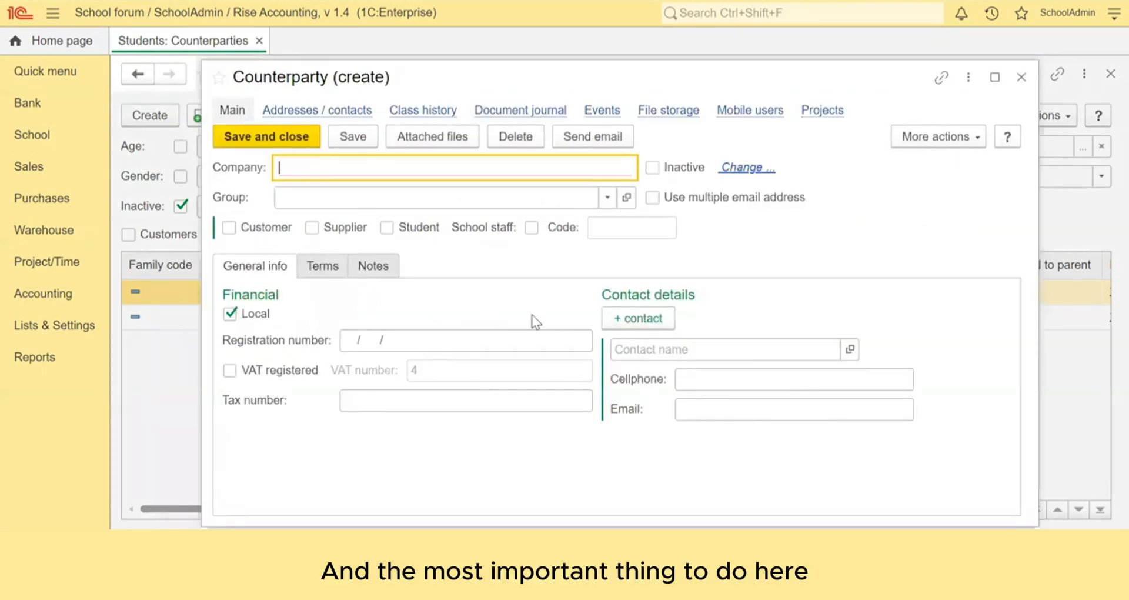
{"action": "left_click", "coordinate": [386, 227]}
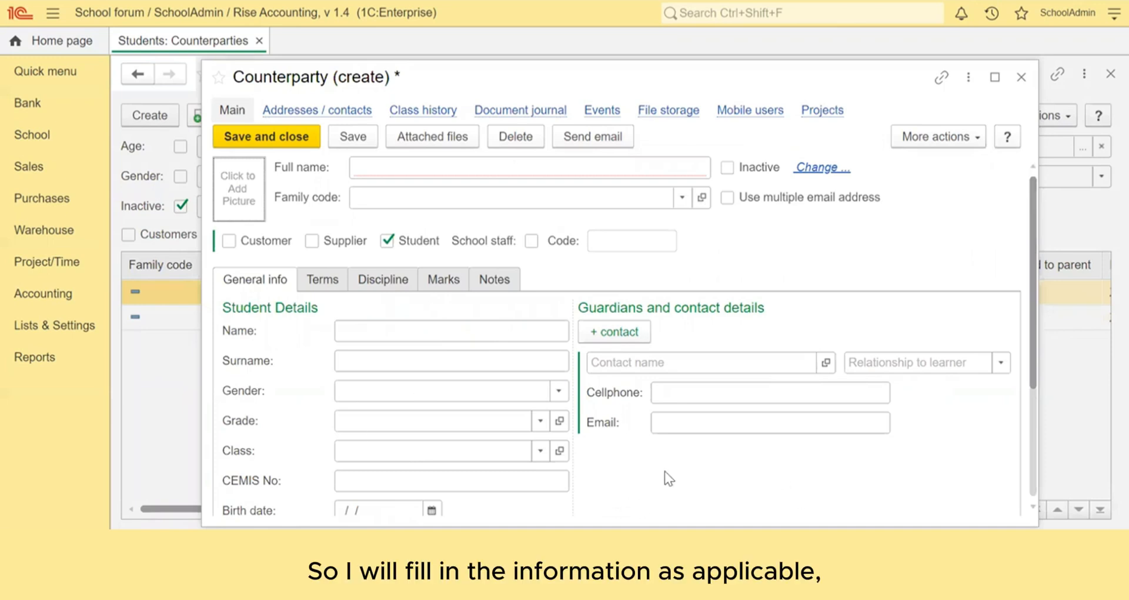
{"action": "scroll", "coordinate": [665, 471], "scroll_direction": "down", "scroll_amount": 3}
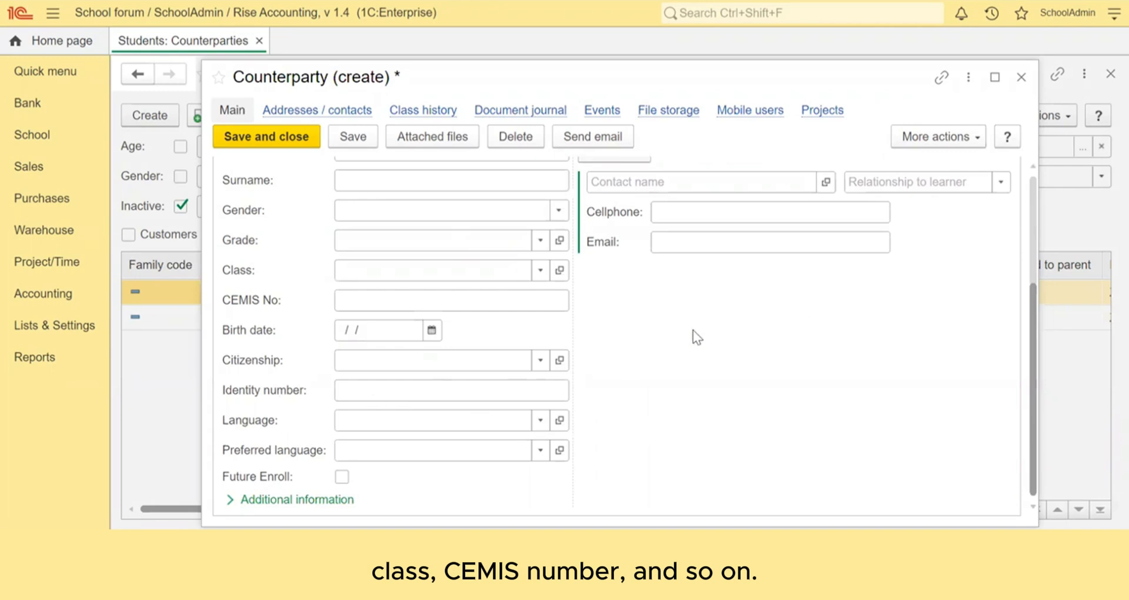
{"action": "left_click", "coordinate": [291, 499]}
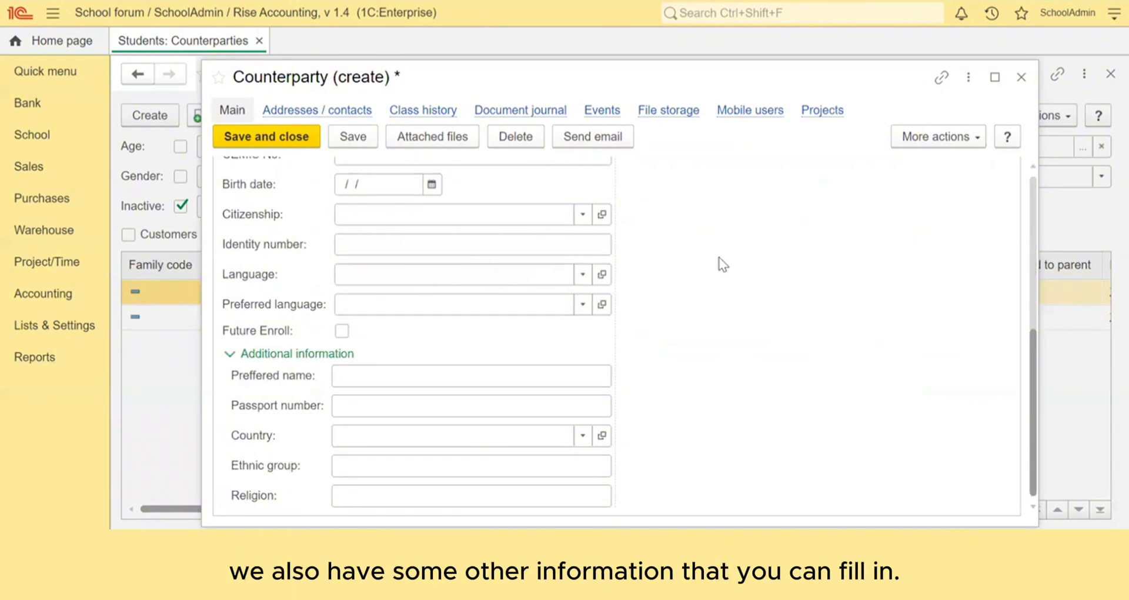
{"action": "scroll", "coordinate": [723, 265], "scroll_direction": "up", "scroll_amount": 5}
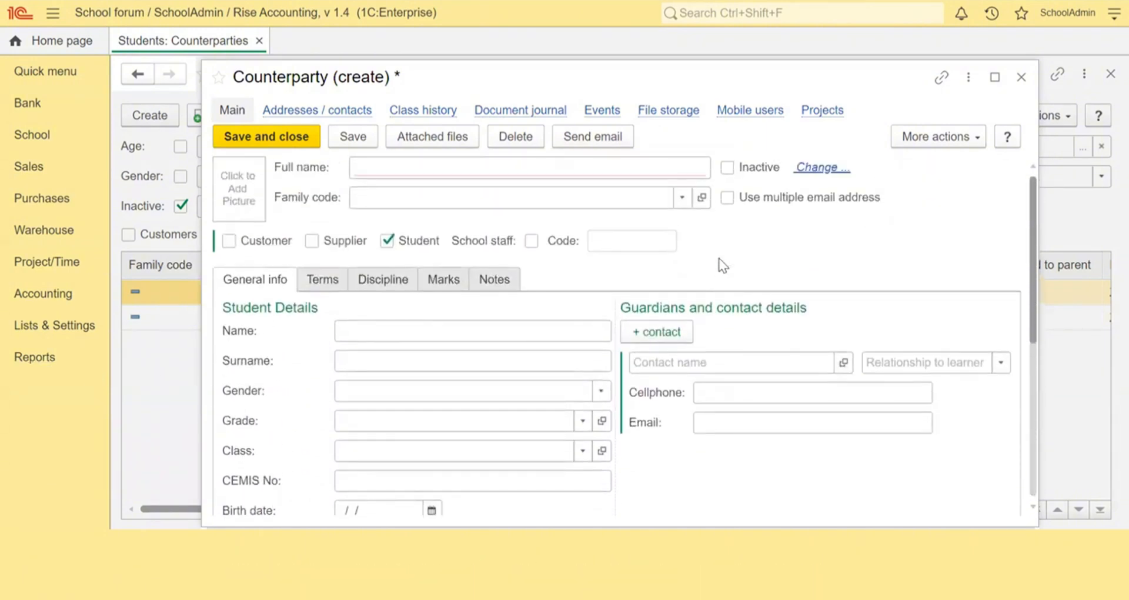
Step: Enter the student's first name and surname, then save the record with Ctrl+S
{"action": "left_click", "coordinate": [347, 335]}
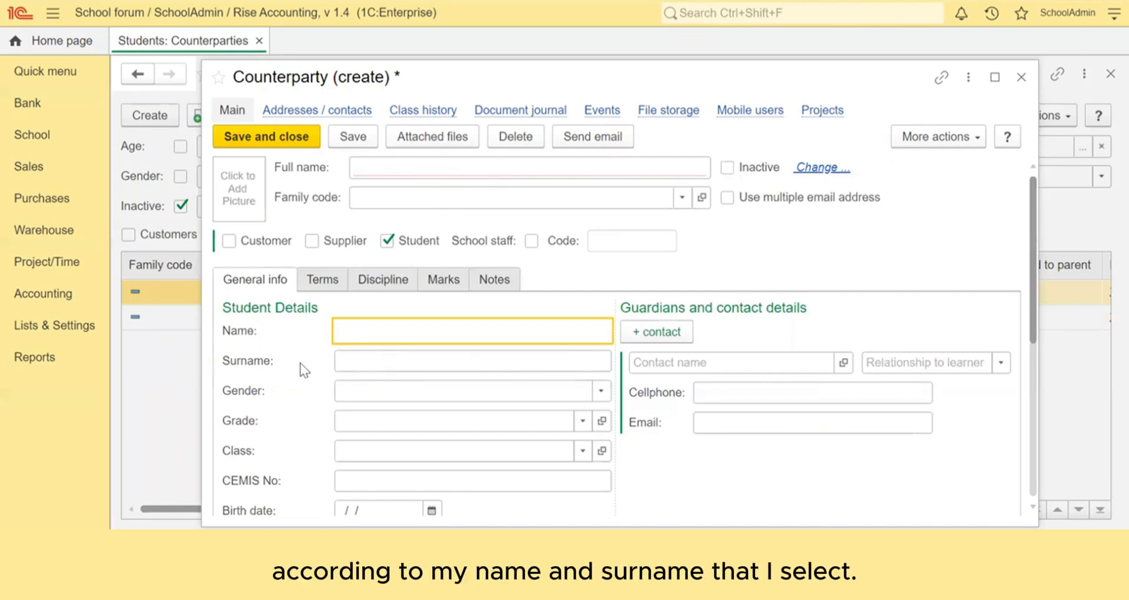
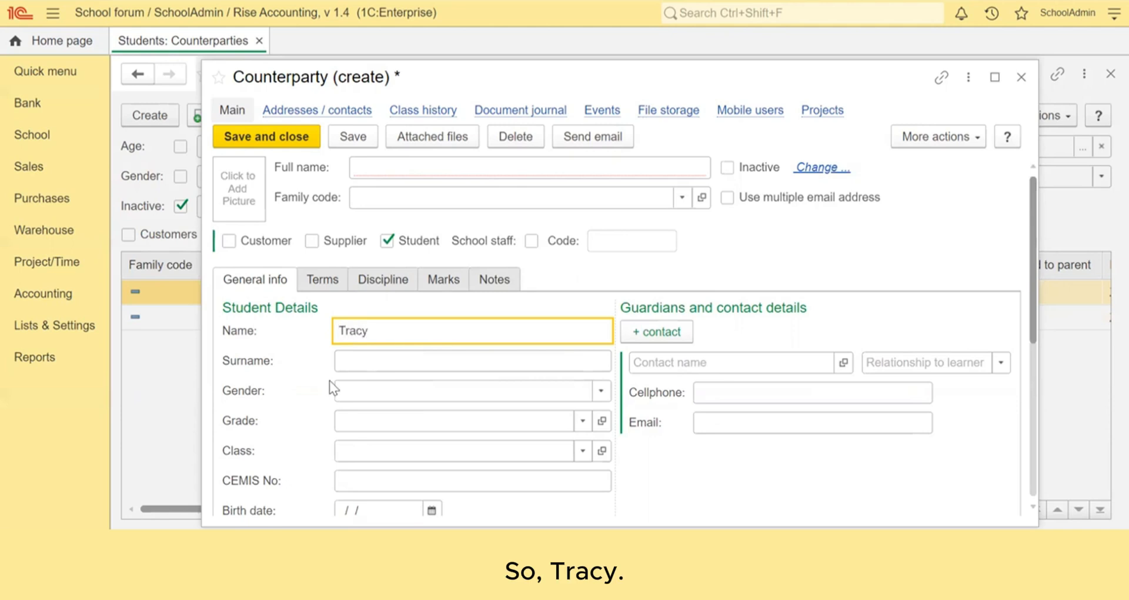
{"action": "left_click", "coordinate": [357, 361]}
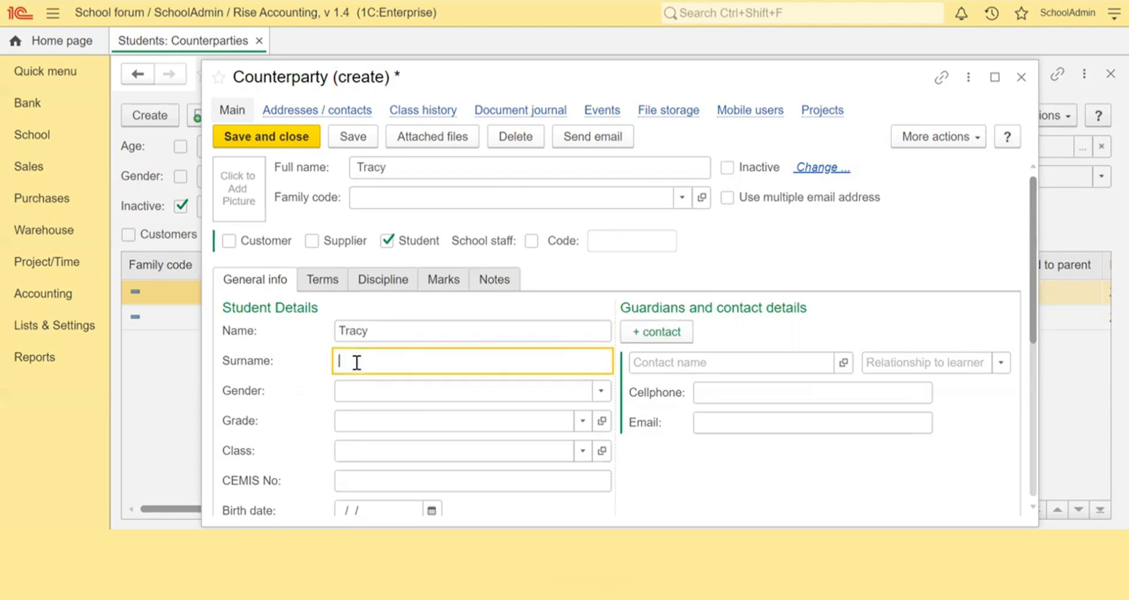
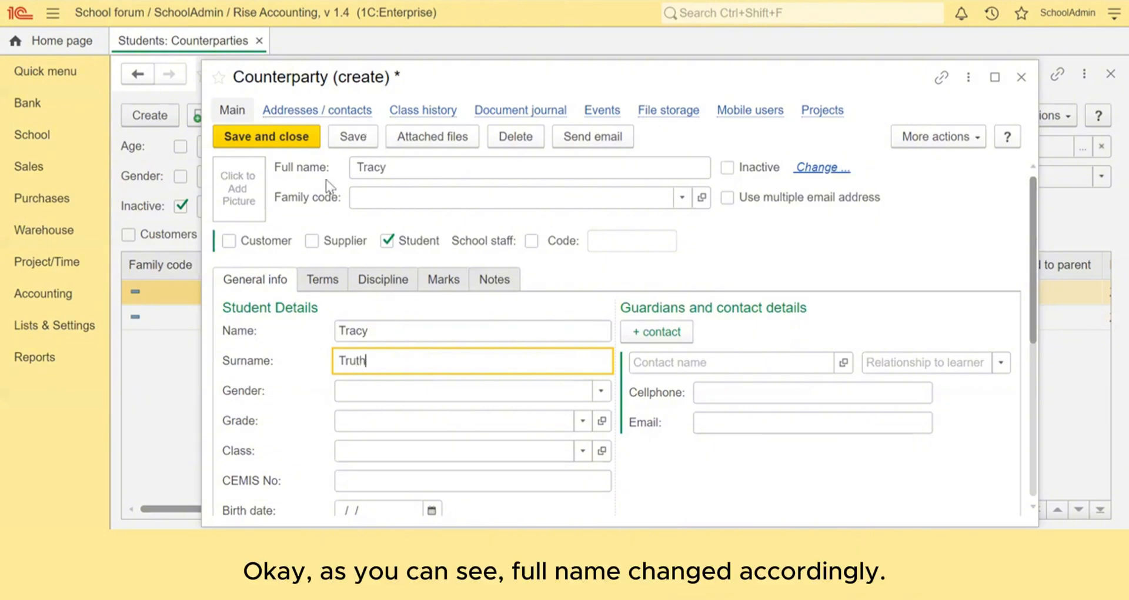
{"action": "key", "text": "Tab"}
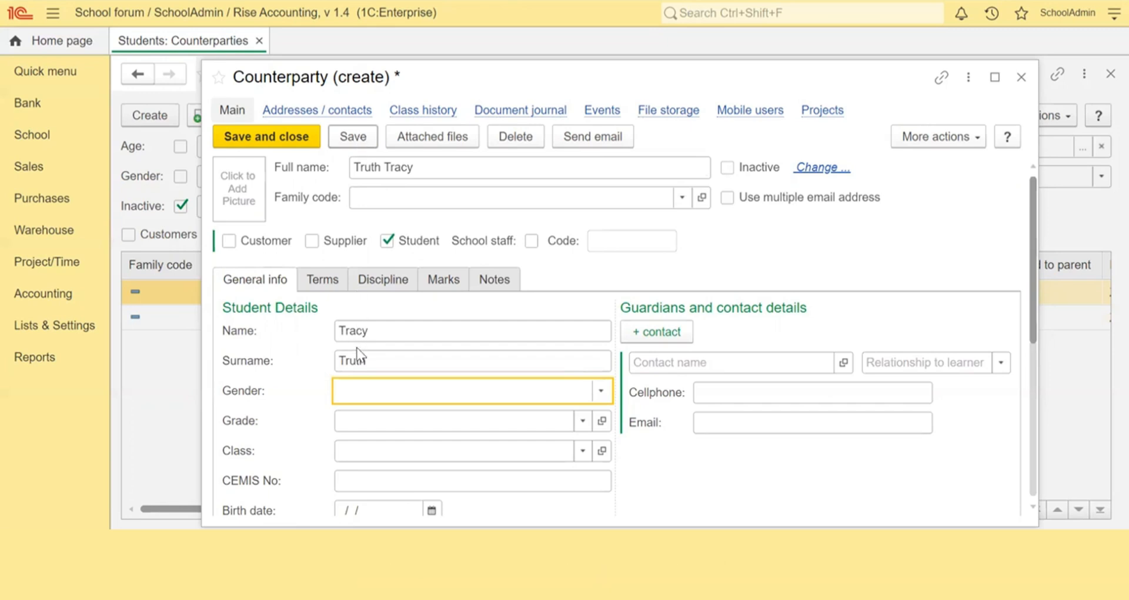
{"action": "key", "text": "ctrl+s"}
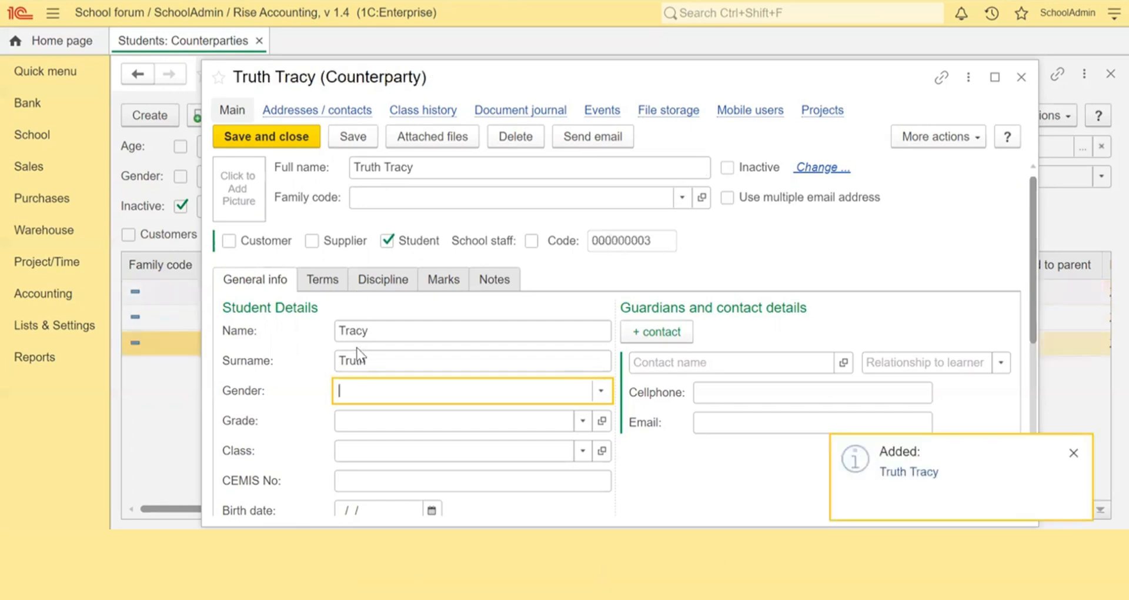
Step: Open the Primary contact from the addresses/contacts list and rename it to the guardian's full name
{"action": "left_click", "coordinate": [335, 113]}
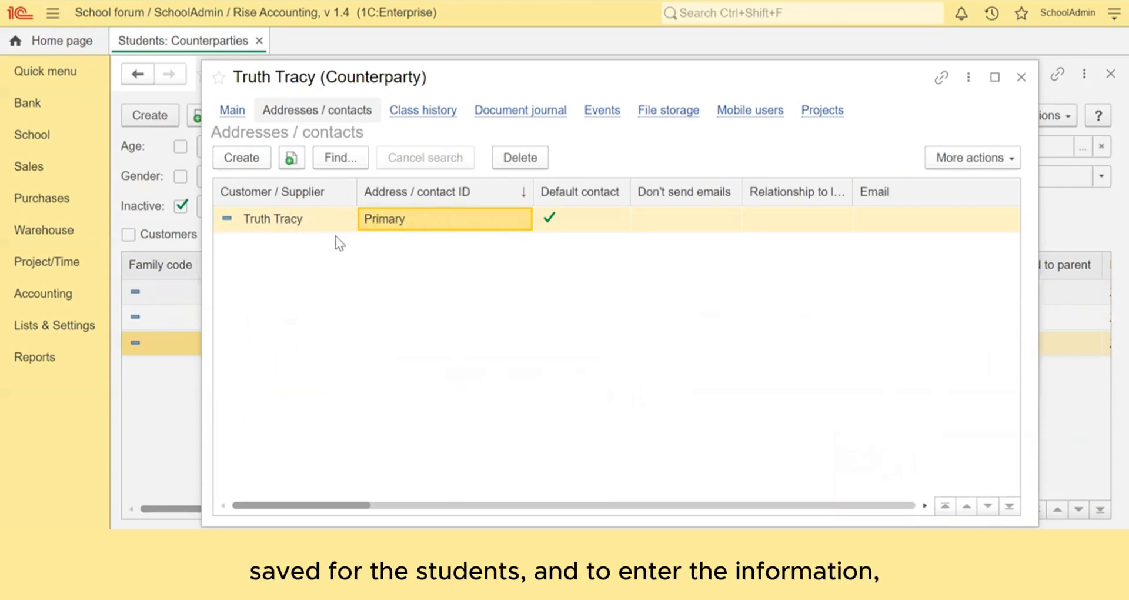
{"action": "double_click", "coordinate": [422, 225]}
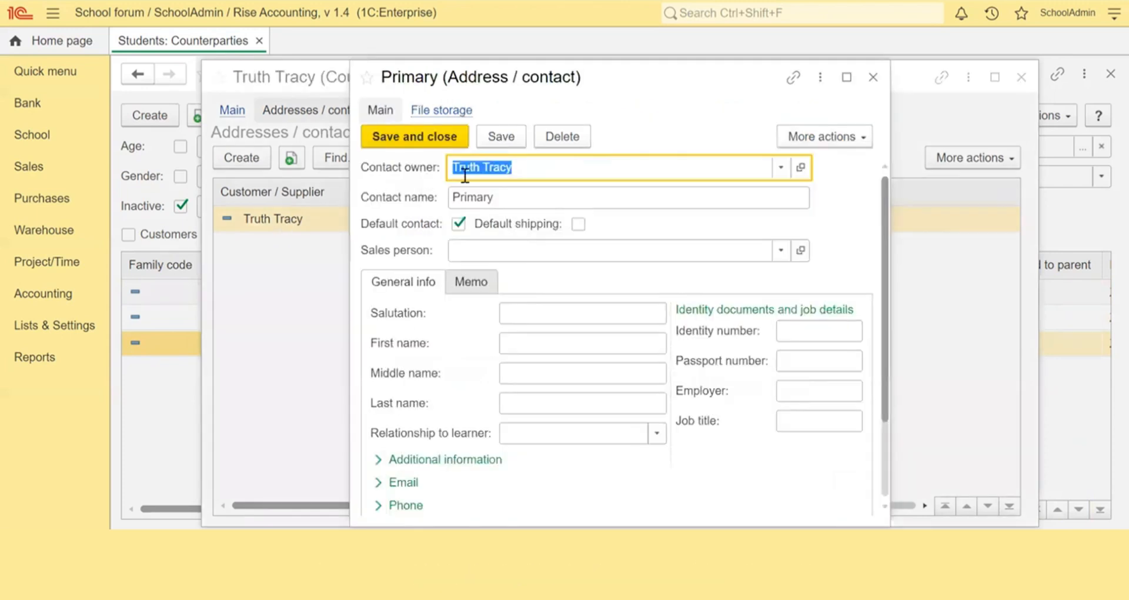
{"action": "double_click", "coordinate": [497, 204]}
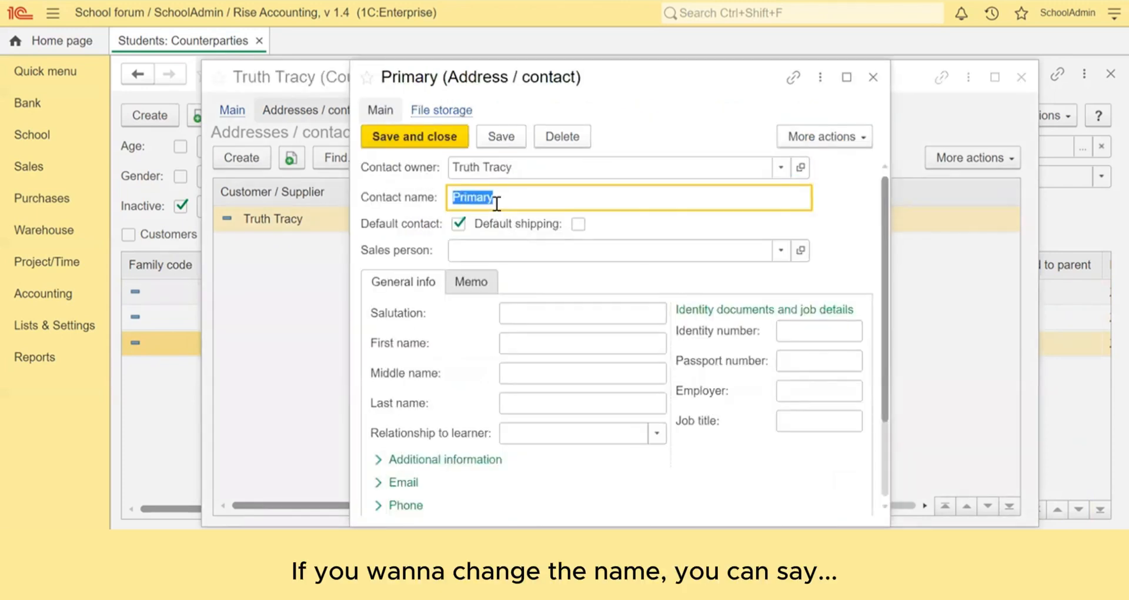
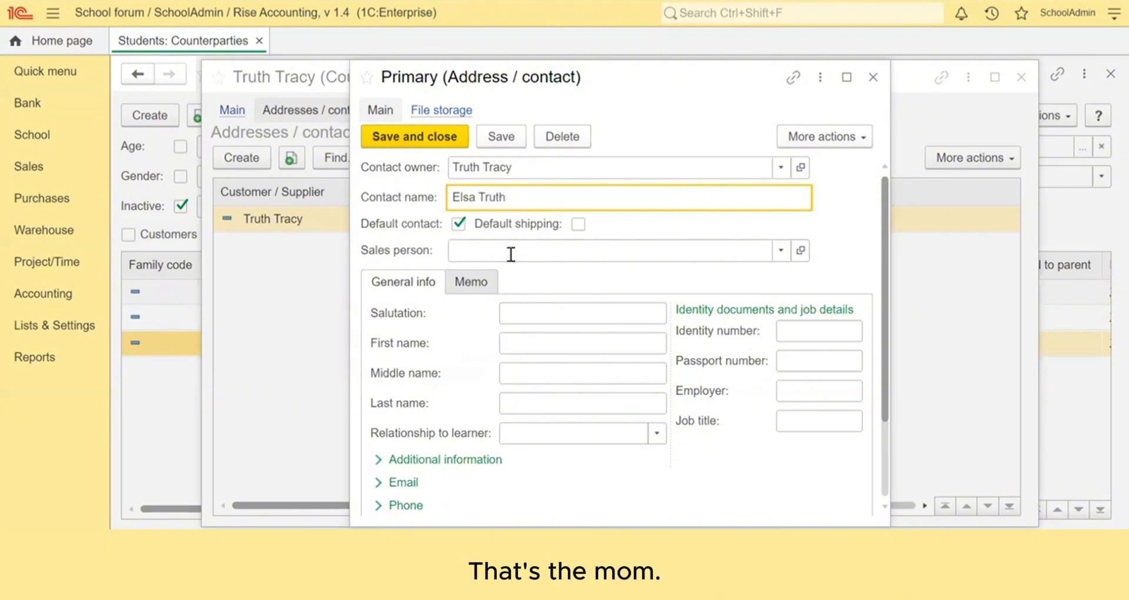
Step: Enter the guardian's first and last name and set the relationship to learner as Mother
{"action": "left_click", "coordinate": [574, 344]}
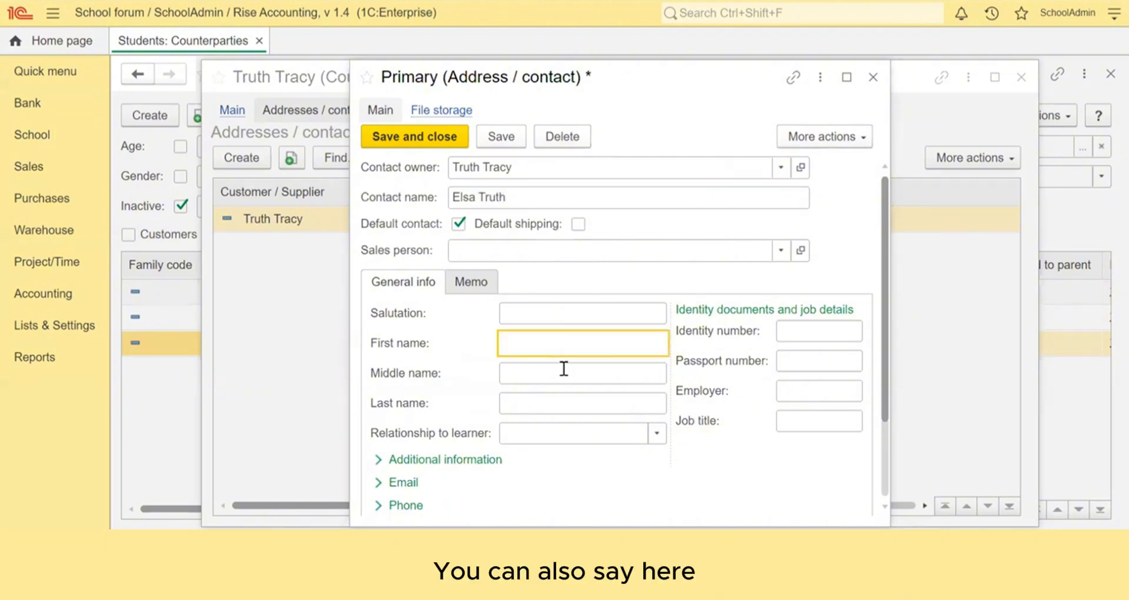
{"action": "left_click", "coordinate": [556, 403]}
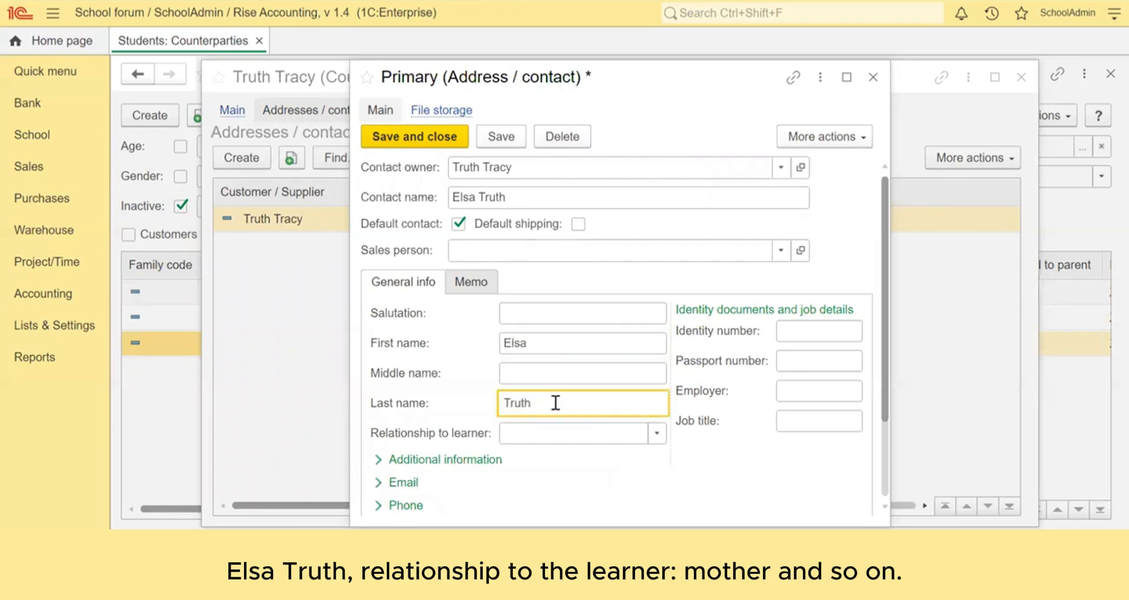
{"action": "left_click", "coordinate": [555, 434]}
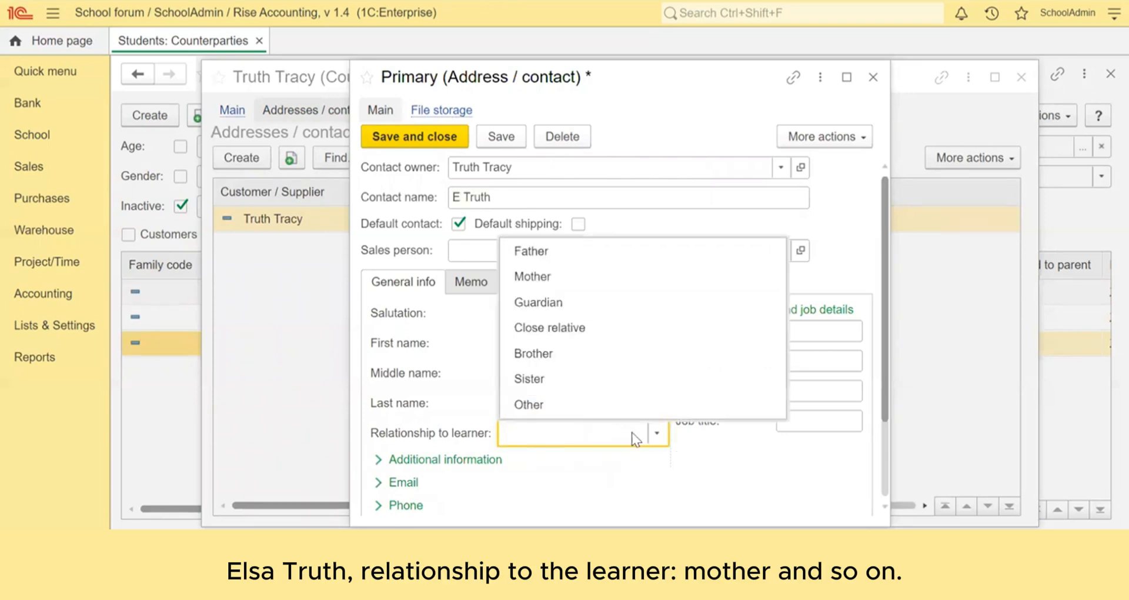
{"action": "left_click", "coordinate": [568, 275]}
Step: Expand the contact's Additional information and Email sections to review their fields
{"action": "scroll", "coordinate": [702, 458], "scroll_direction": "down", "scroll_amount": 3}
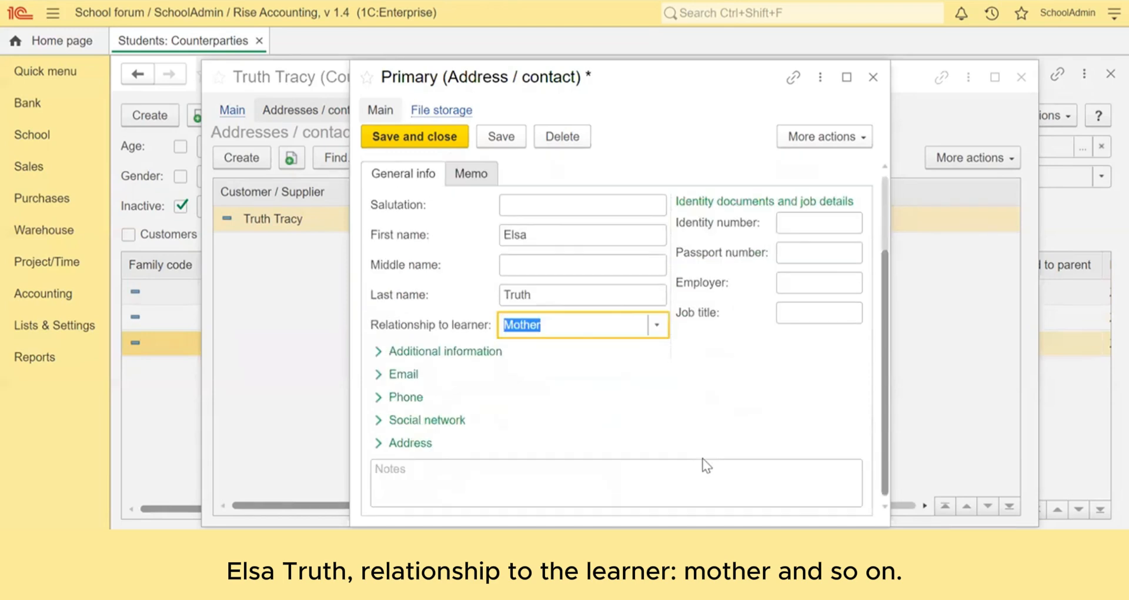
{"action": "left_click", "coordinate": [399, 354]}
{"action": "scroll", "coordinate": [470, 436], "scroll_direction": "down", "scroll_amount": 5}
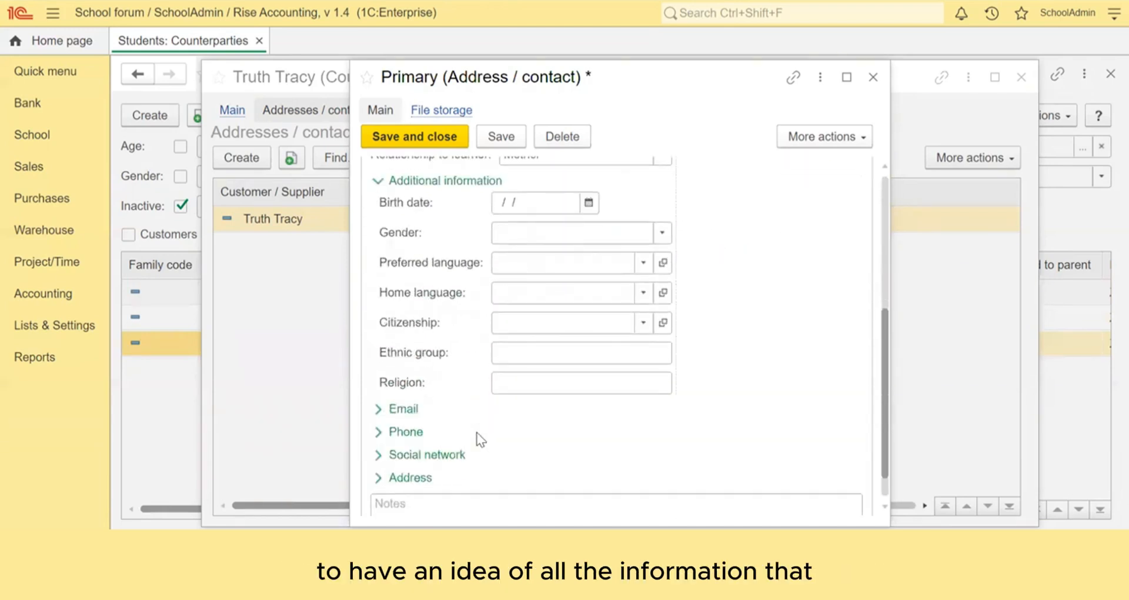
{"action": "left_click", "coordinate": [399, 374]}
{"action": "scroll", "coordinate": [554, 433], "scroll_direction": "down", "scroll_amount": 6}
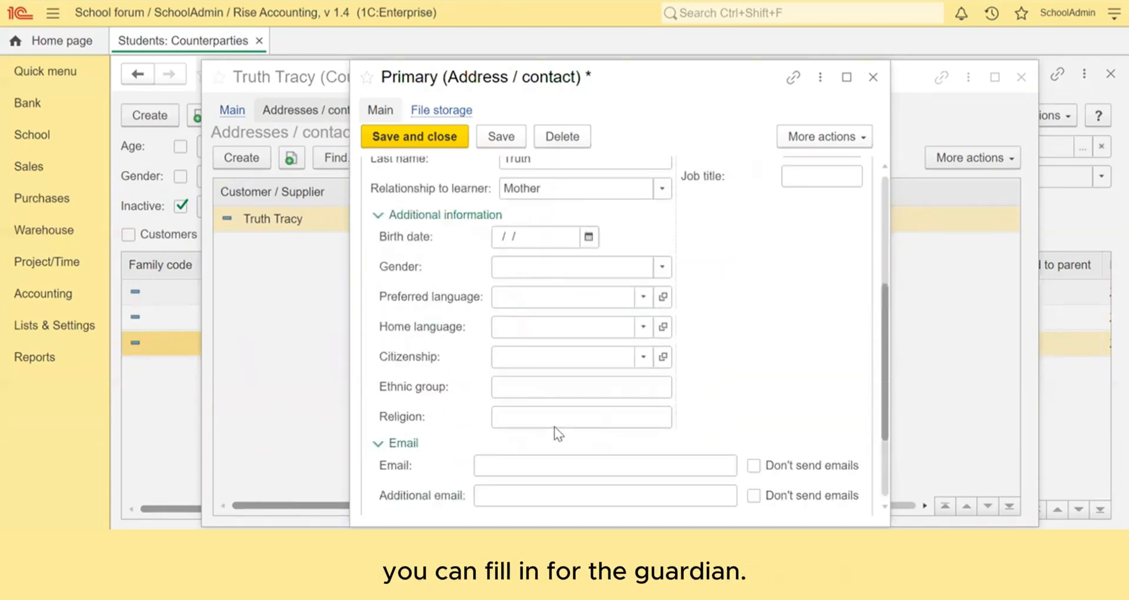
{"action": "scroll", "coordinate": [559, 434], "scroll_direction": "up", "scroll_amount": 3}
{"action": "scroll", "coordinate": [558, 434], "scroll_direction": "up", "scroll_amount": 2}
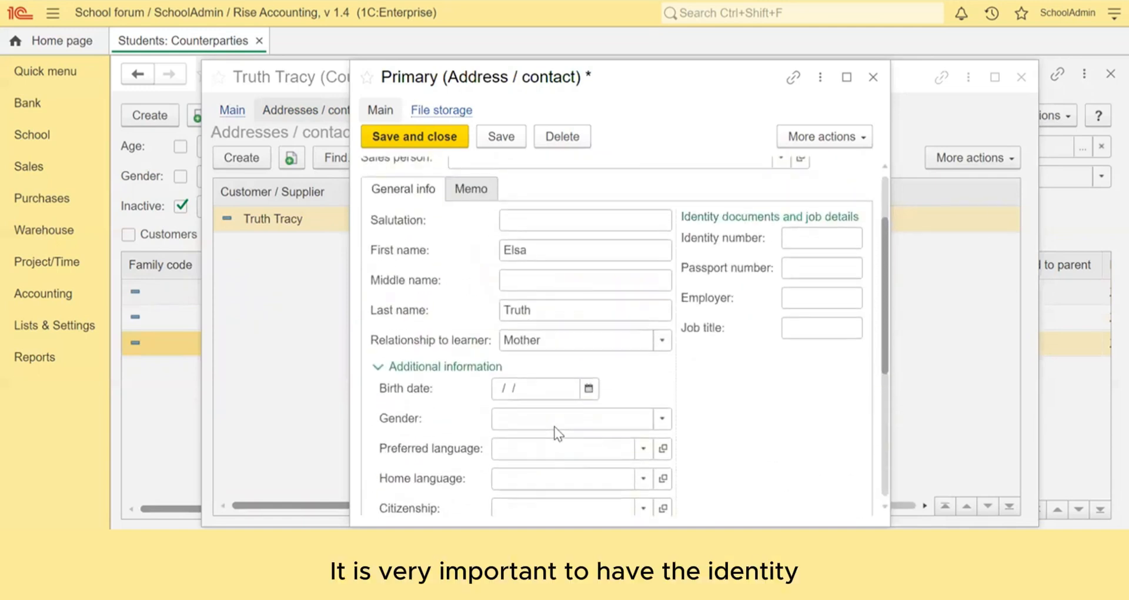
{"action": "scroll", "coordinate": [558, 434], "scroll_direction": "up", "scroll_amount": 2}
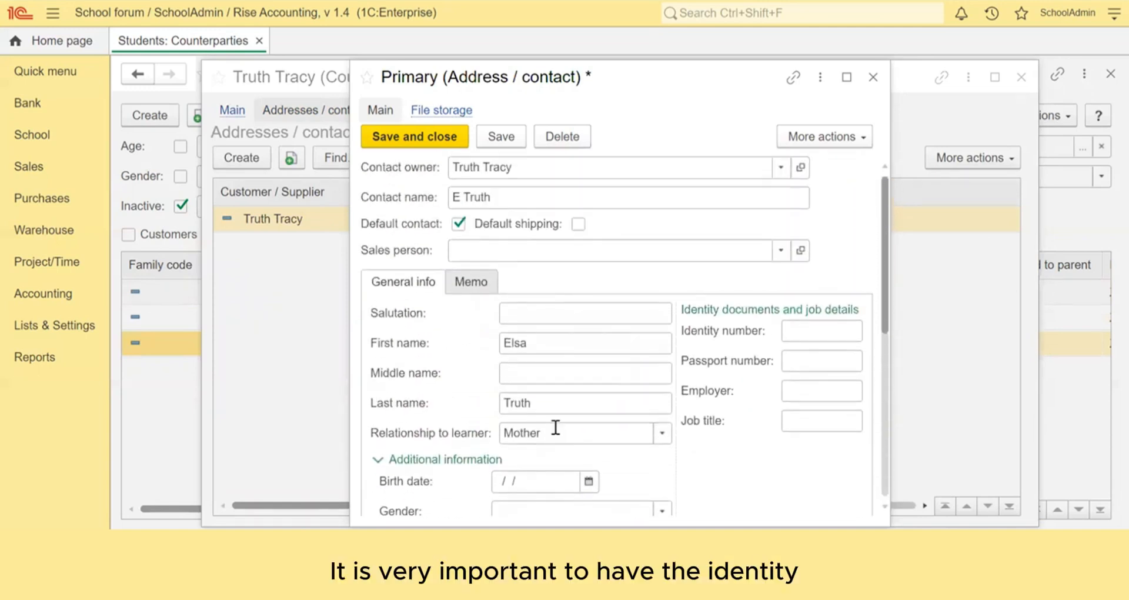
Step: Enter the guardian's ID number in the Identity number field
{"action": "left_click", "coordinate": [803, 331]}
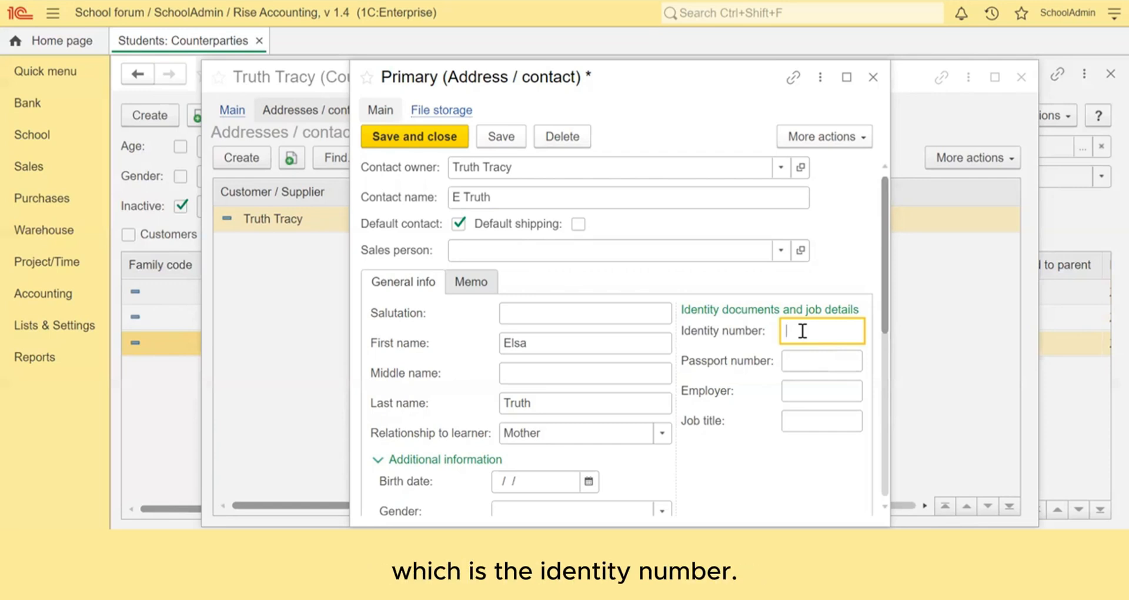
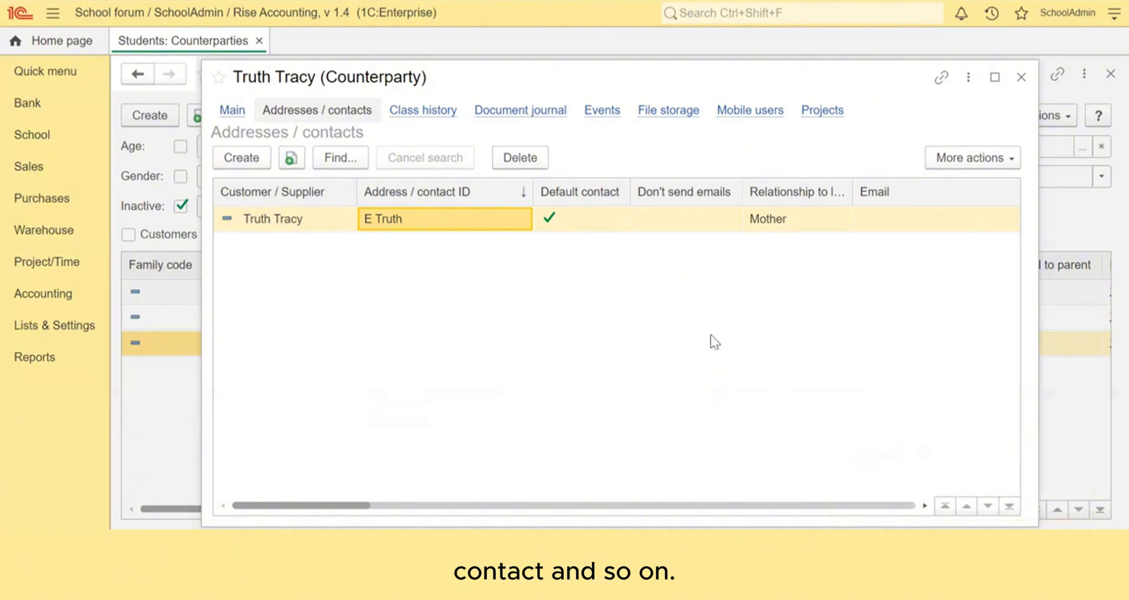
Step: On the student's Main tab, enable the Use multiple email address option
{"action": "left_click", "coordinate": [237, 118]}
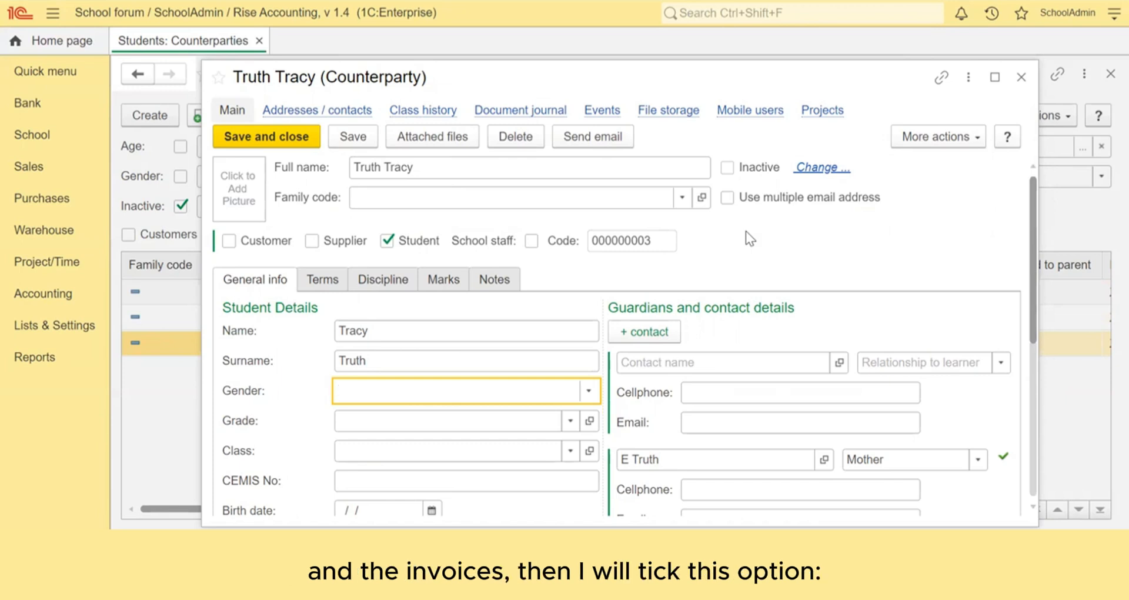
{"action": "left_click", "coordinate": [729, 198]}
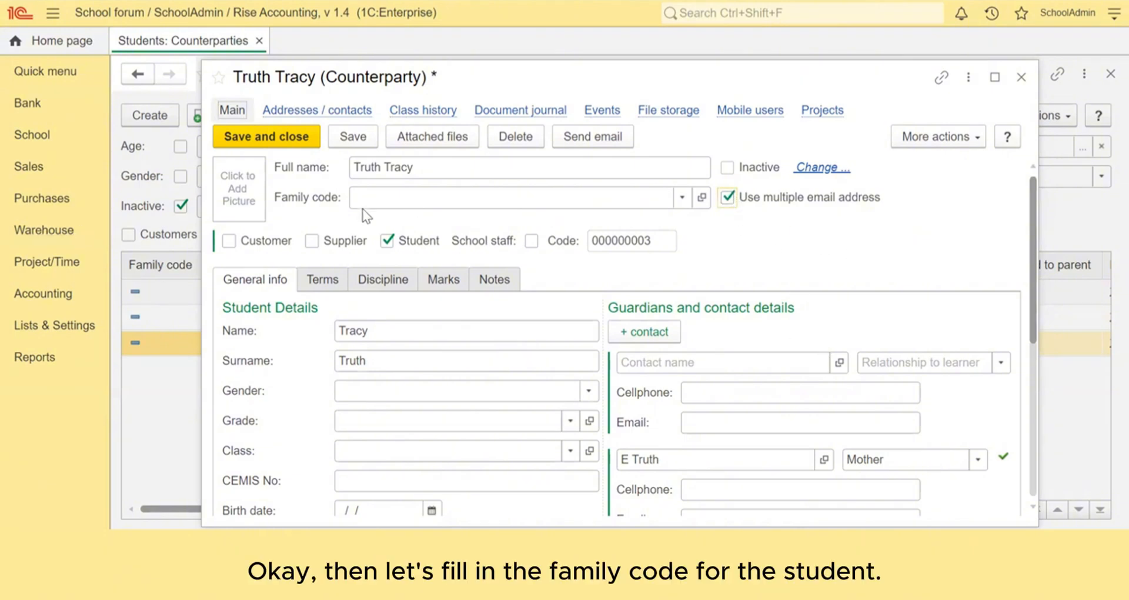
Step: Create family group TT001 with the family surname, assign it to the student, and save the record
{"action": "left_click", "coordinate": [405, 199]}
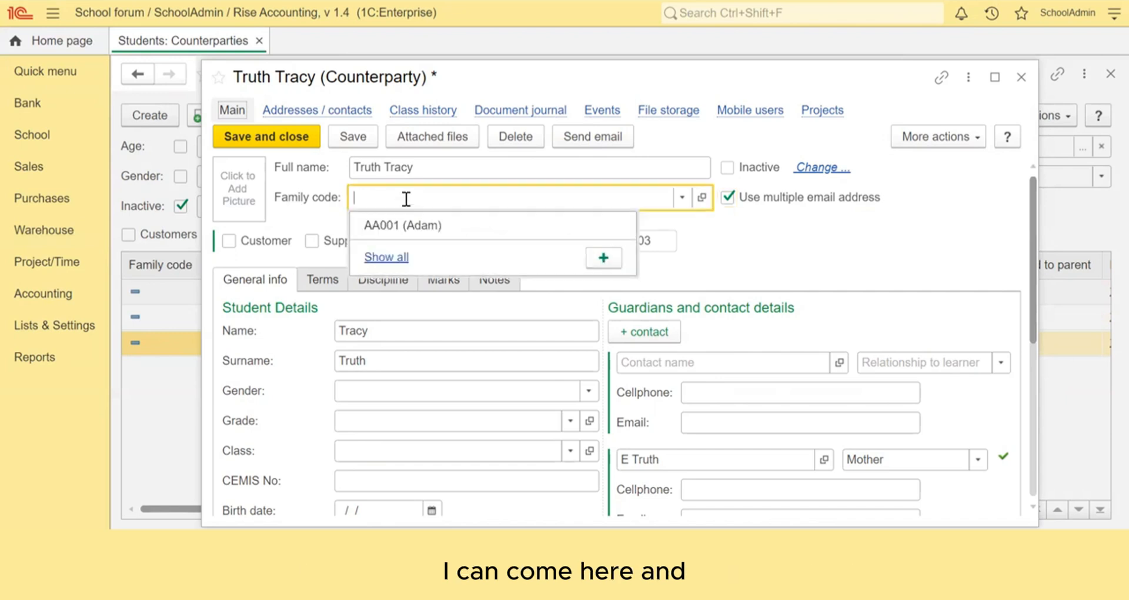
{"action": "left_click", "coordinate": [386, 258]}
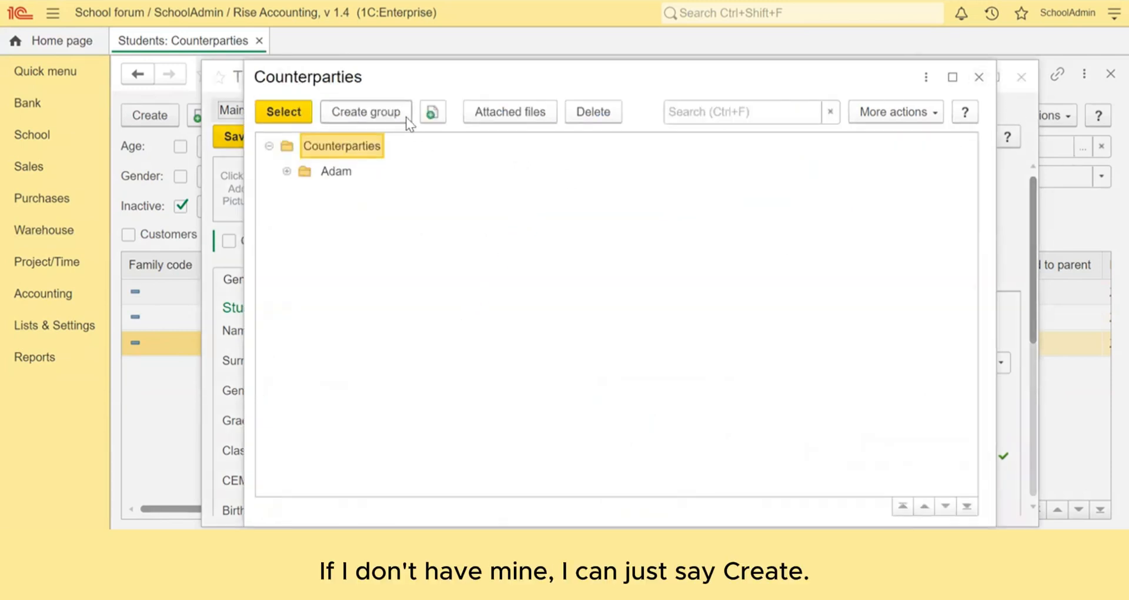
{"action": "left_click", "coordinate": [371, 111]}
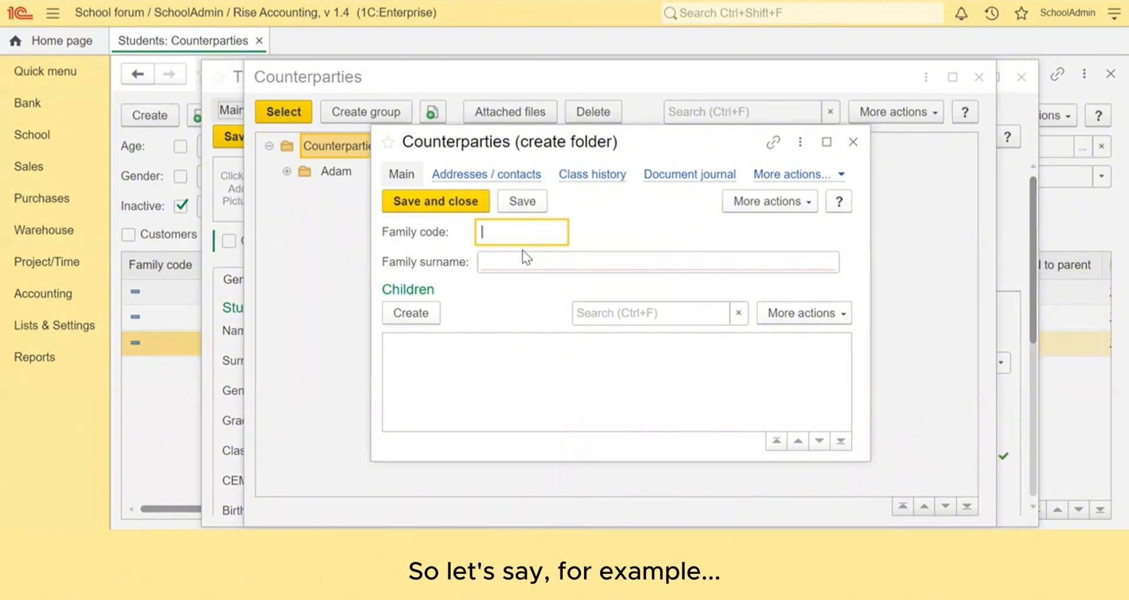
{"action": "type", "text": "TT001"}
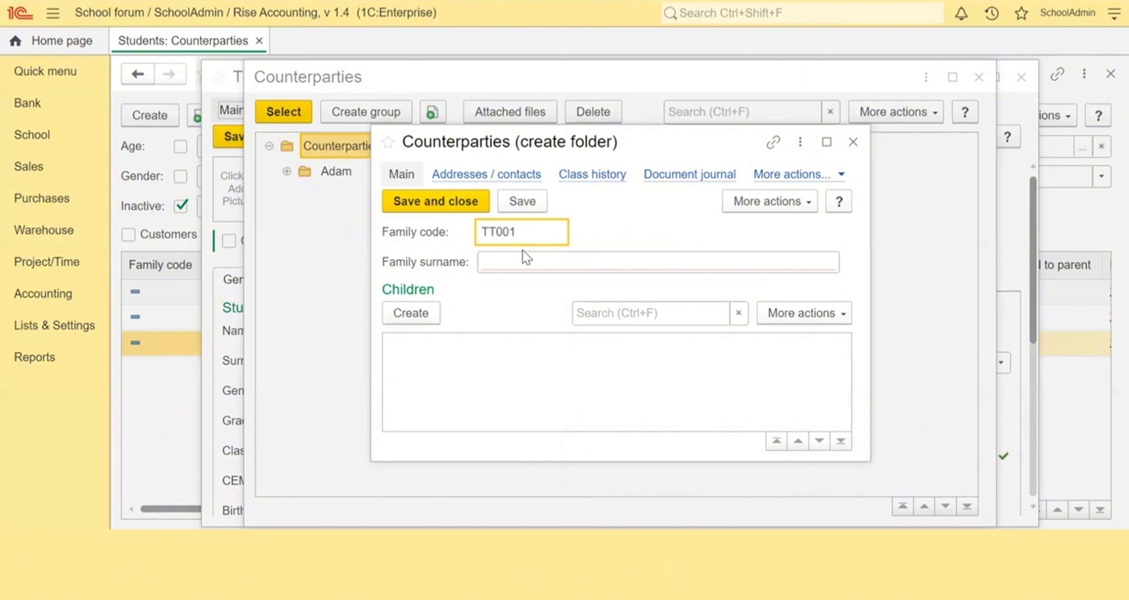
{"action": "left_click", "coordinate": [519, 267]}
{"action": "type", "text": "Truth"}
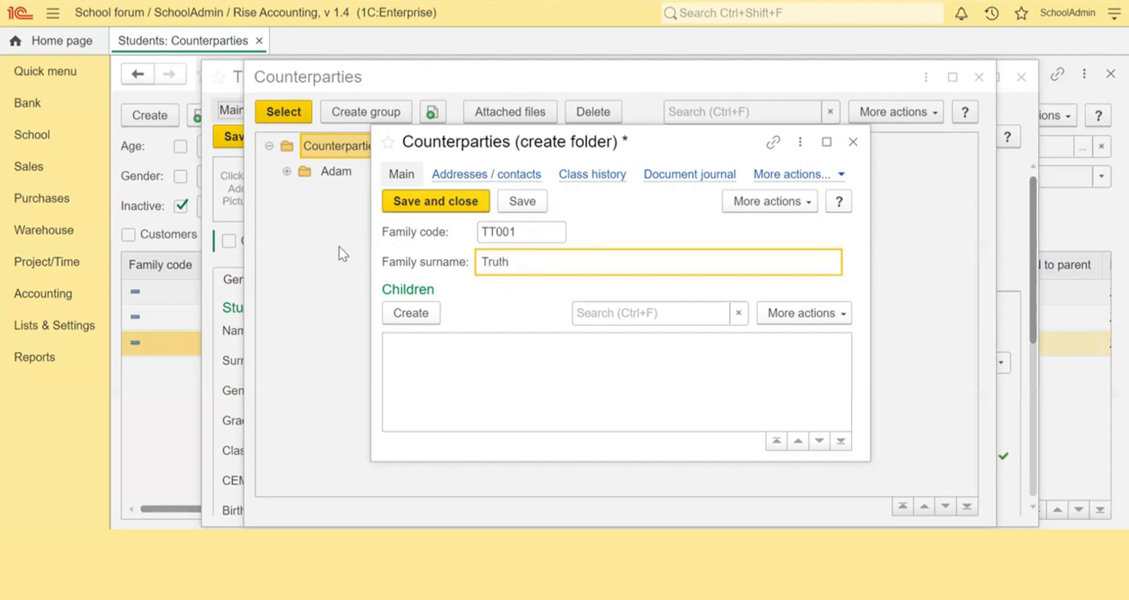
{"action": "left_click", "coordinate": [421, 200]}
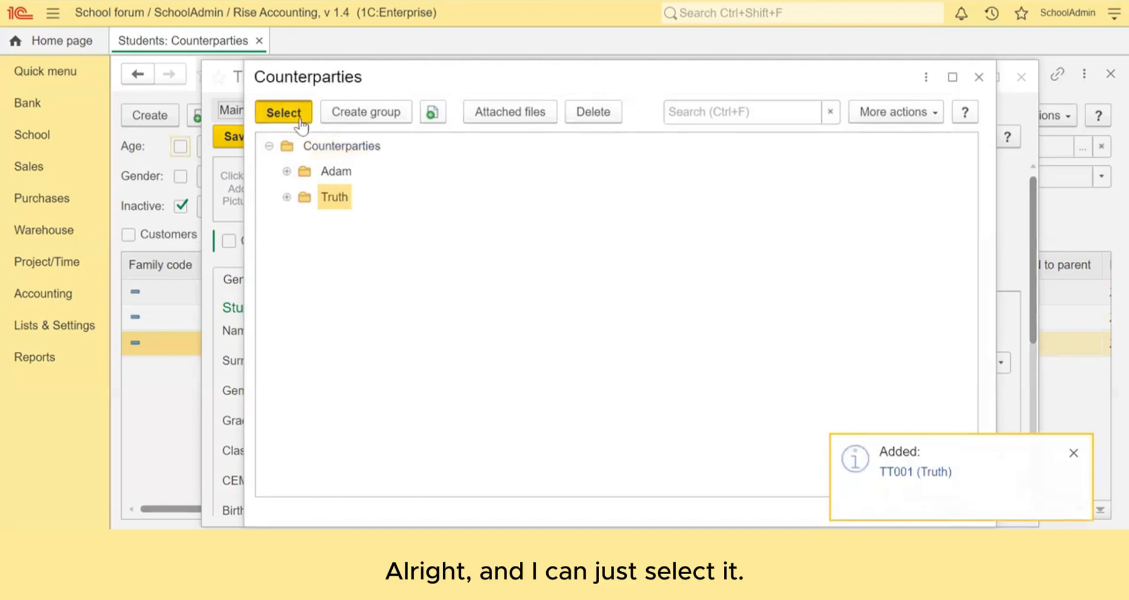
{"action": "left_click", "coordinate": [294, 115]}
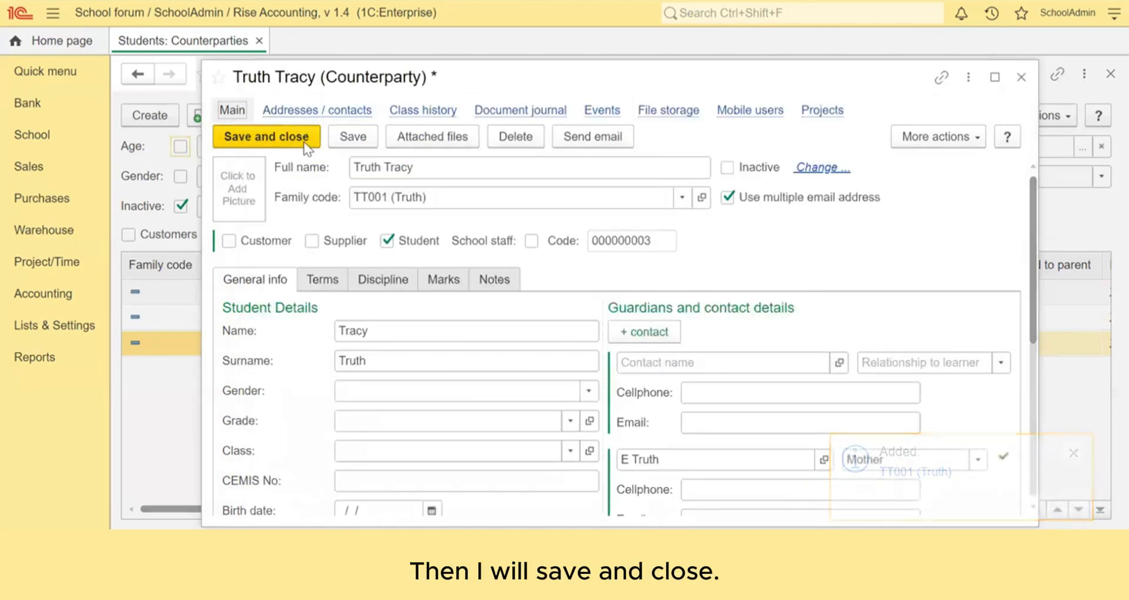
{"action": "key", "text": "ctrl+Return"}
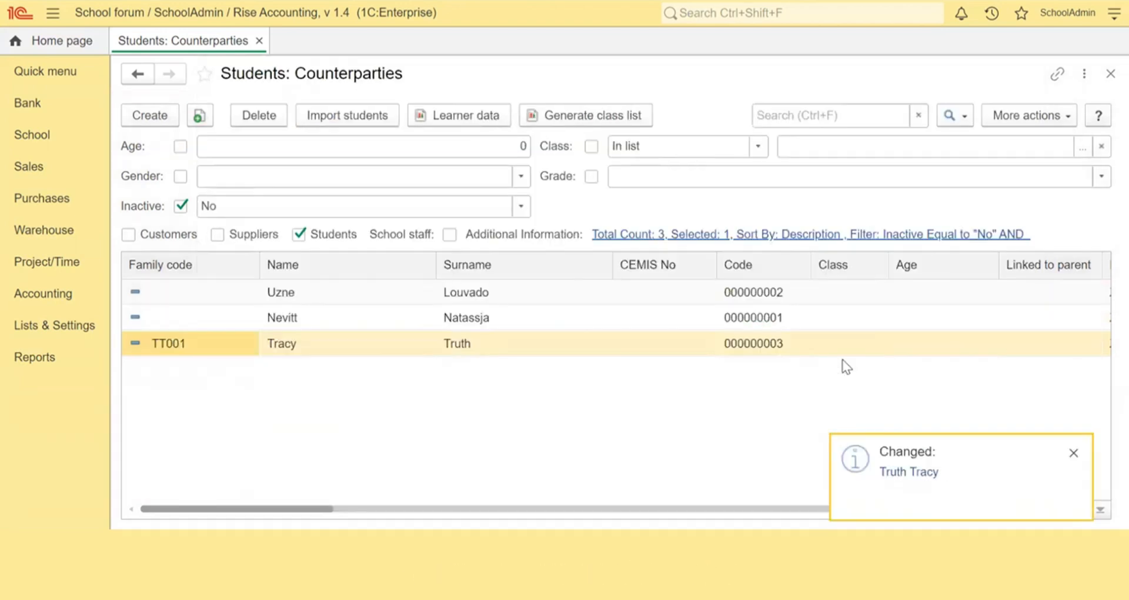